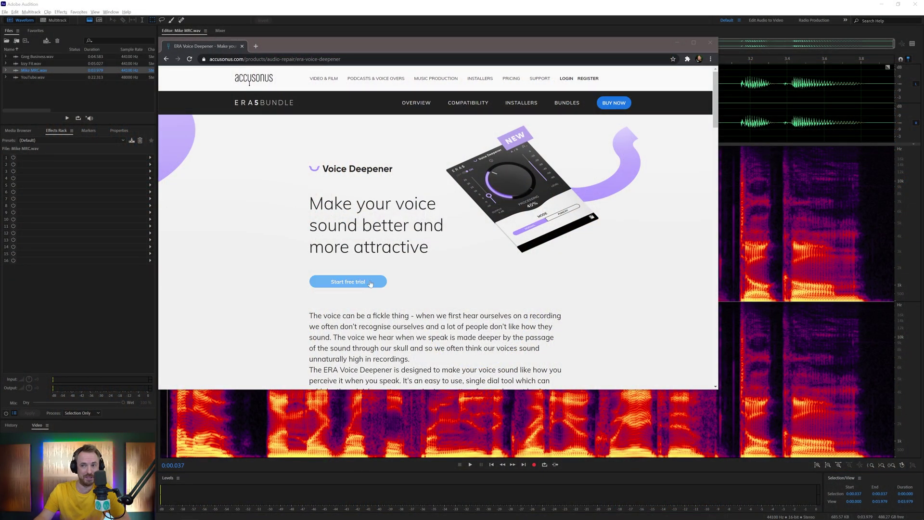
Switch to Audition and launch ERA5_VoiceDeepener from Effects > VST > Restoration > accusonus
click(71, 313)
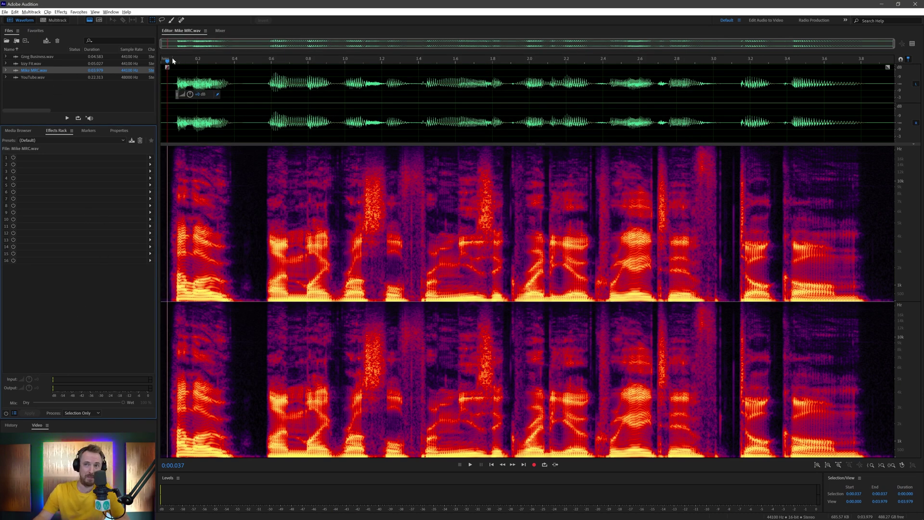
click(66, 12)
mouse_move(147, 169)
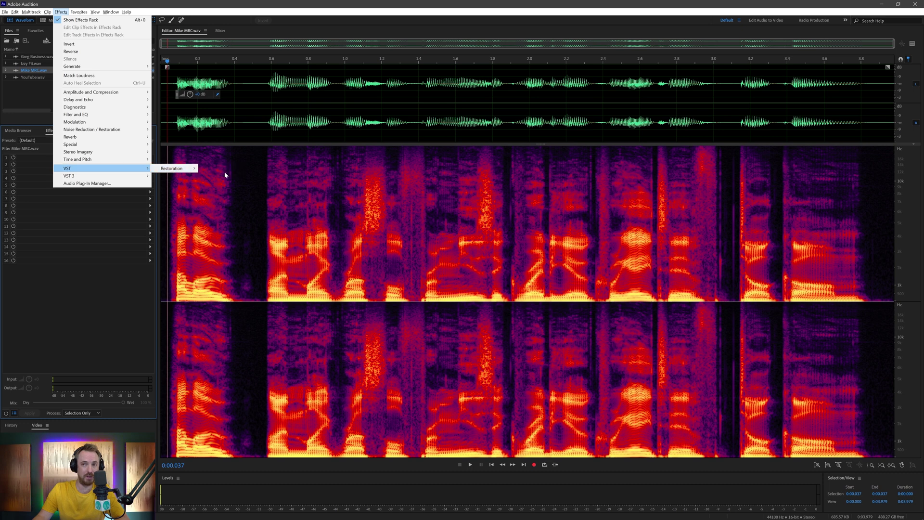
mouse_move(190, 169)
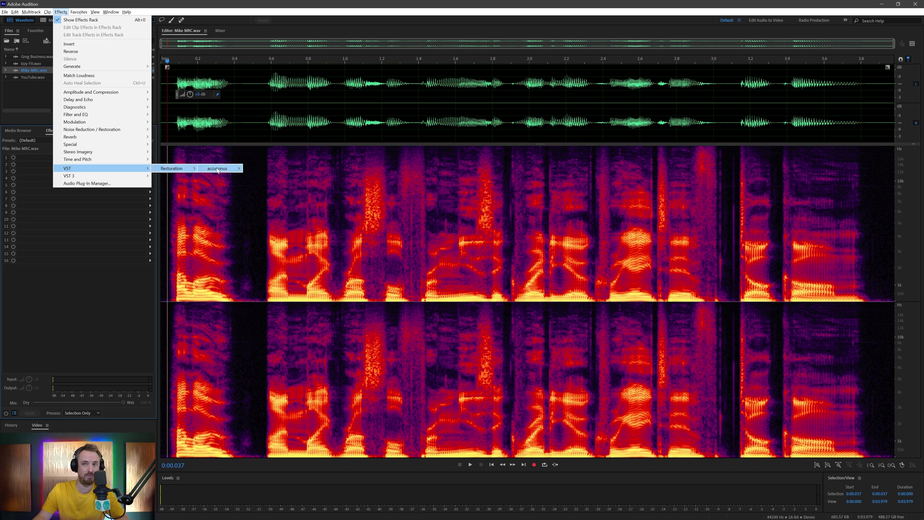
mouse_move(236, 170)
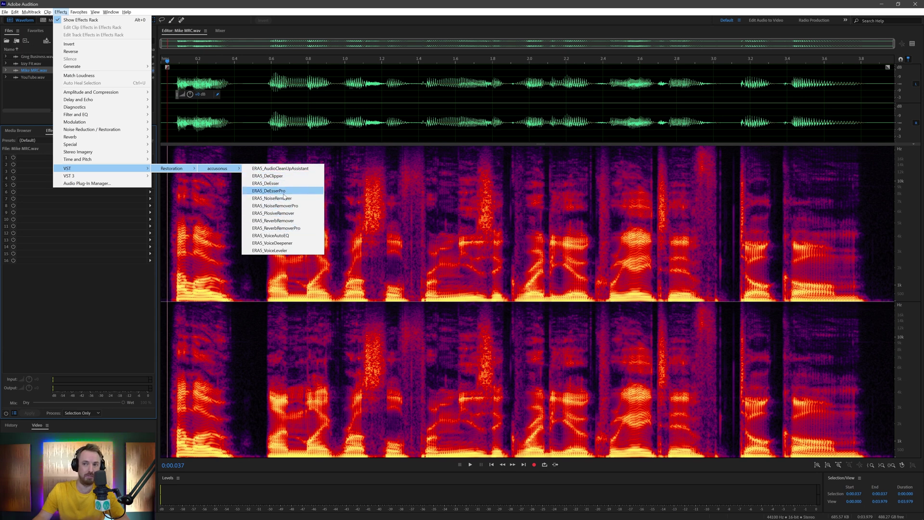
click(282, 243)
Load the (Default) preset, preview it, and sweep Processing from 0% up to 100% in Normal mode
drag(440, 244, 472, 178)
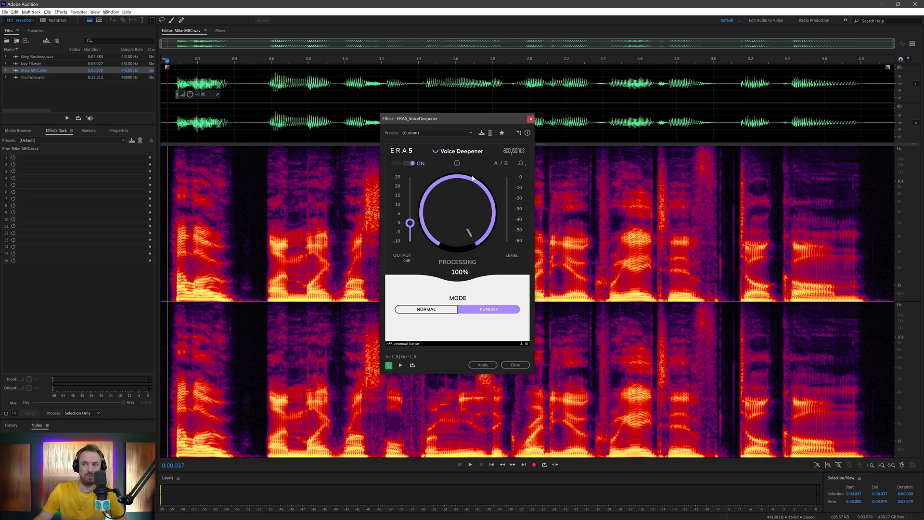
click(433, 133)
click(419, 140)
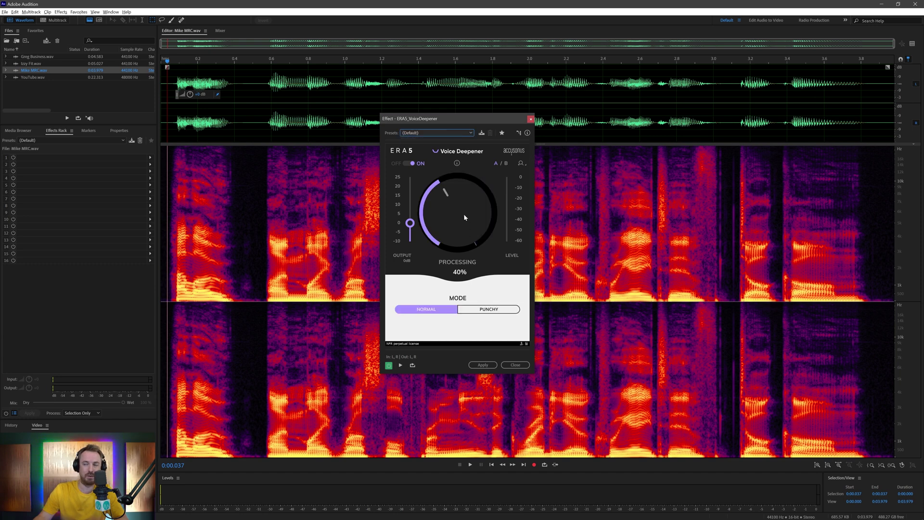
mouse_move(460, 199)
mouse_down()
mouse_move(456, 246)
mouse_move(457, 203)
mouse_move(465, 193)
mouse_move(477, 202)
mouse_up()
key(space)
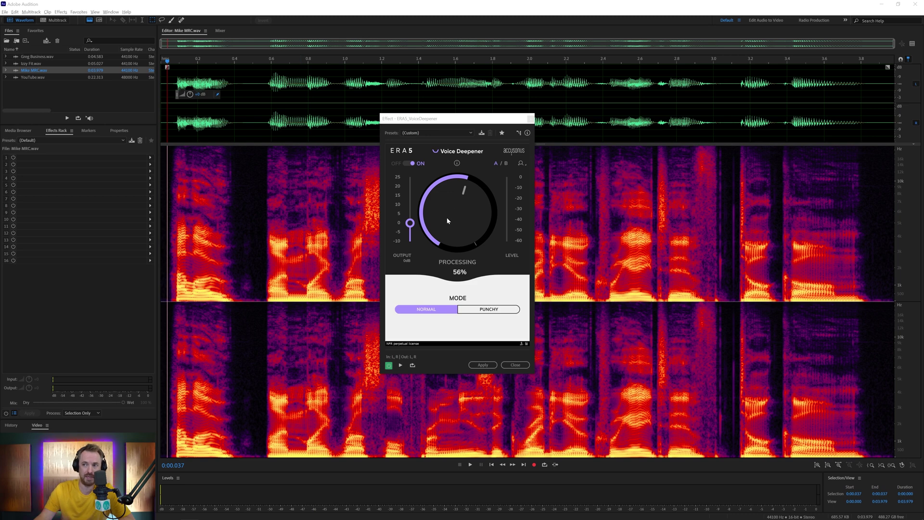
drag(445, 211, 420, 308)
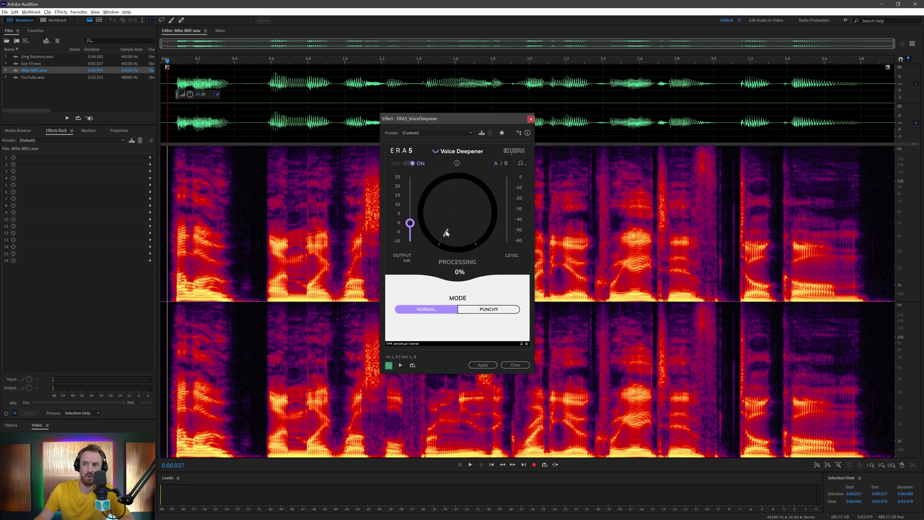
drag(447, 233, 539, 136)
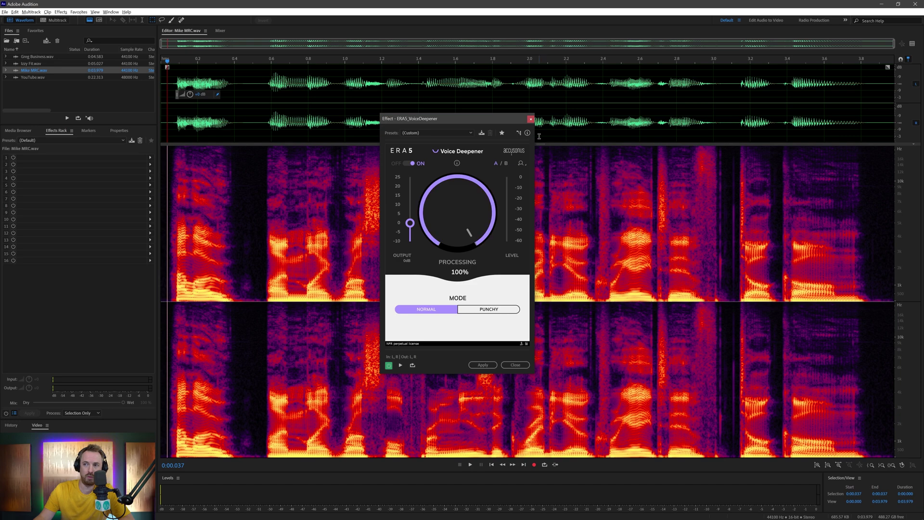
Apply the 100% deepening to Mike MRC and play the result from about 3.1 seconds
click(482, 364)
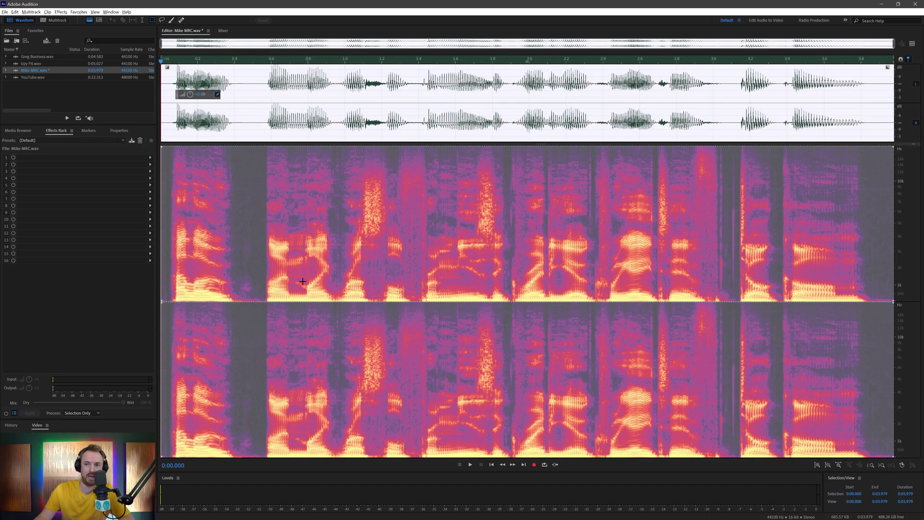
drag(631, 286, 161, 333)
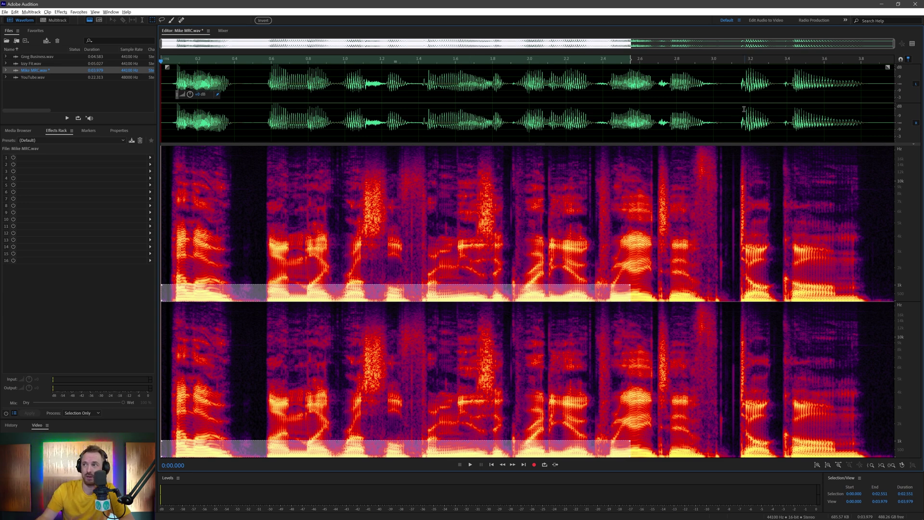
click(726, 112)
key(space)
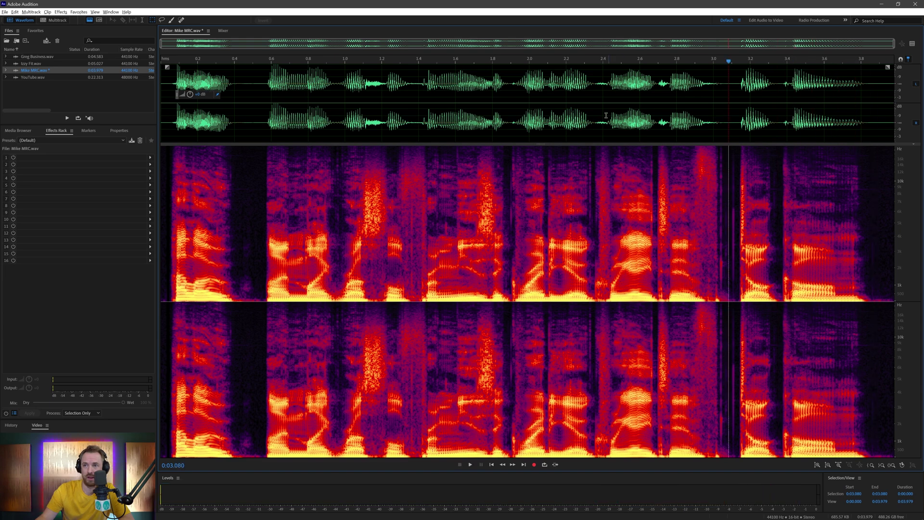
click(732, 101)
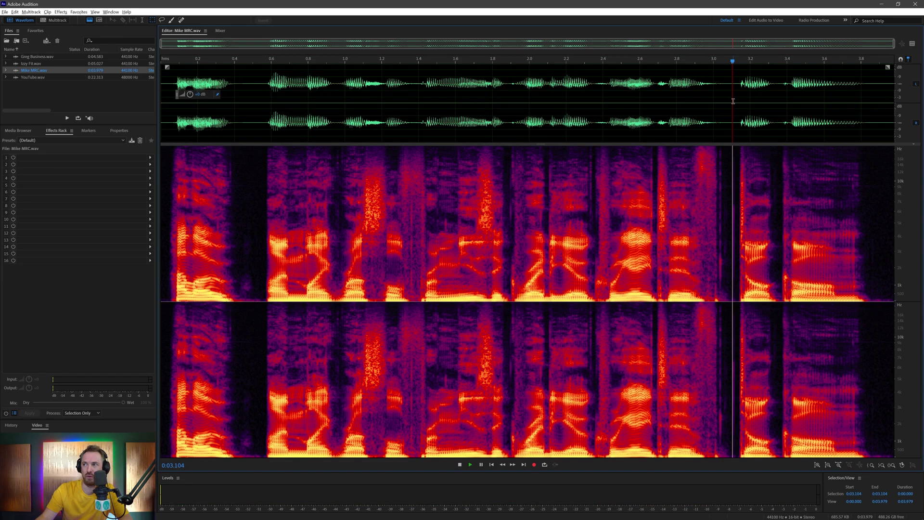
key(space)
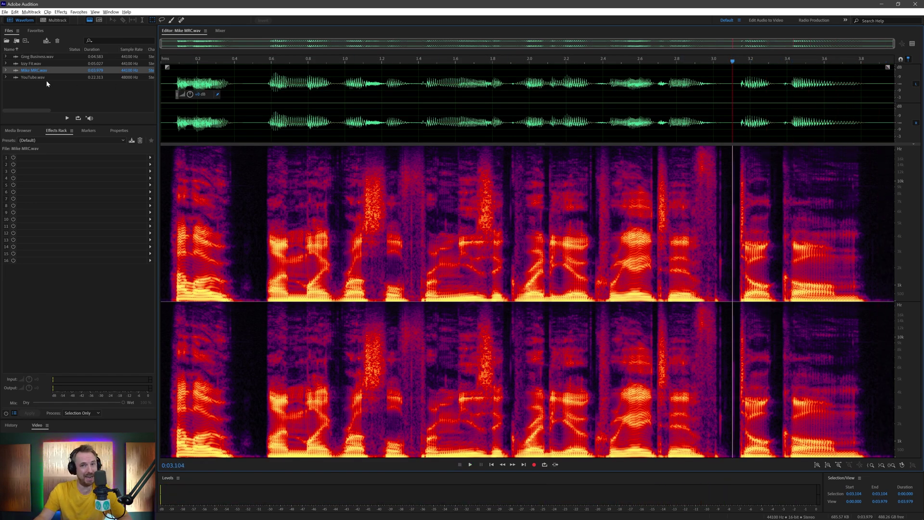
click(60, 13)
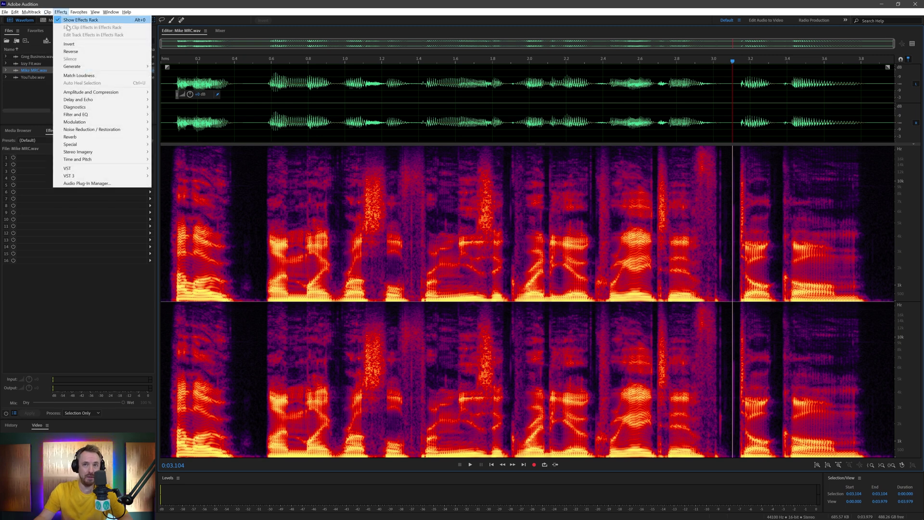
mouse_move(116, 170)
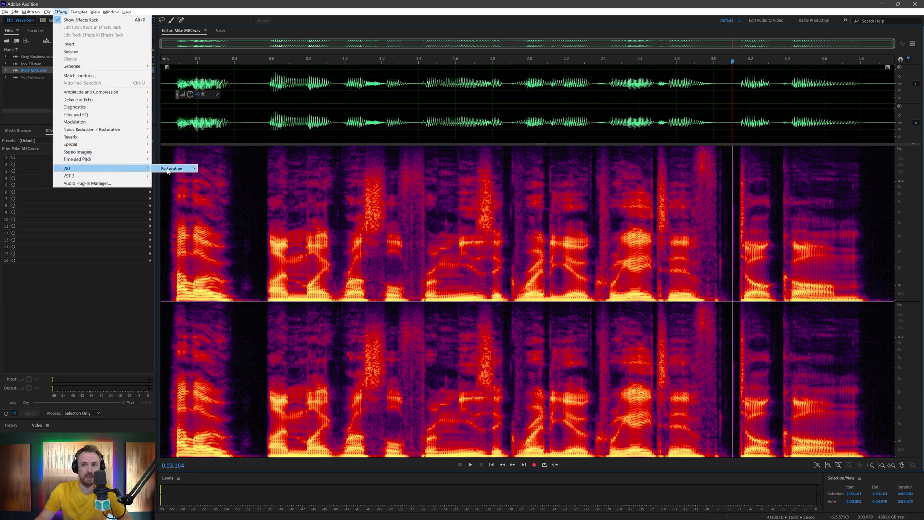
mouse_move(183, 170)
mouse_move(224, 169)
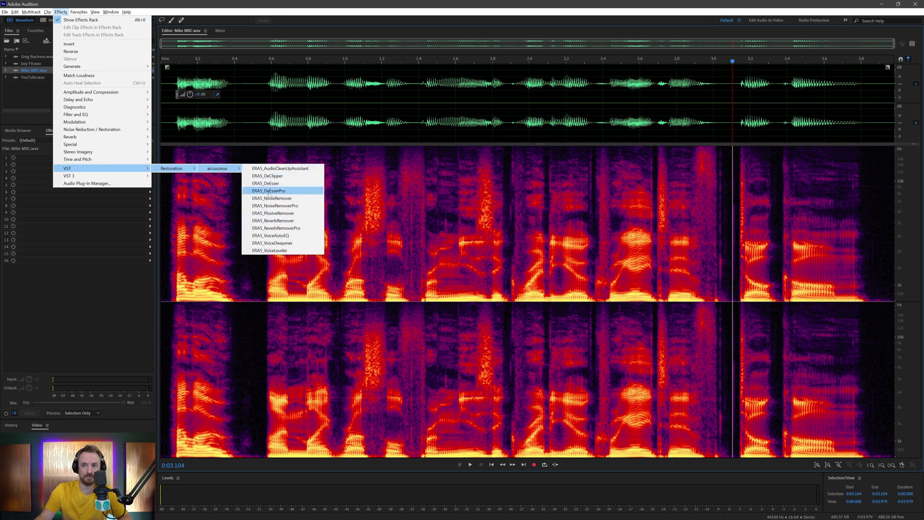
click(296, 243)
drag(466, 210, 423, 313)
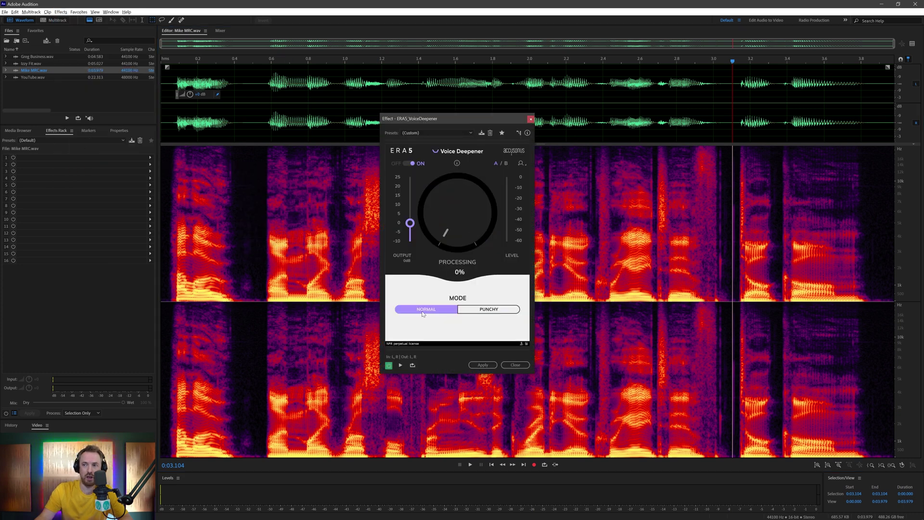
click(490, 311)
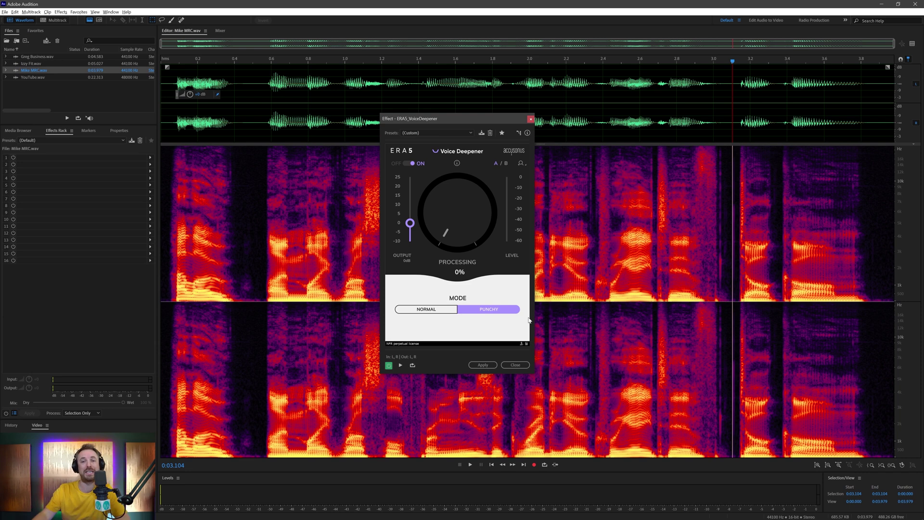
drag(462, 218, 461, 190)
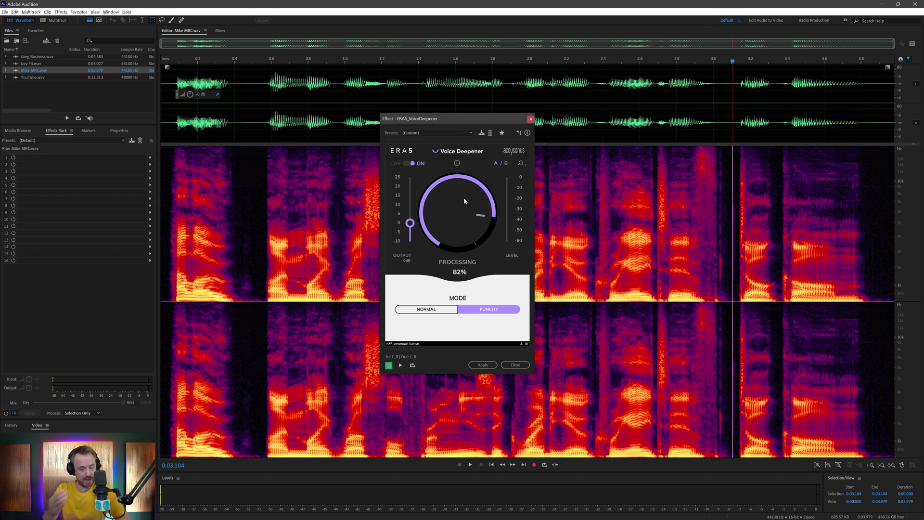
click(457, 133)
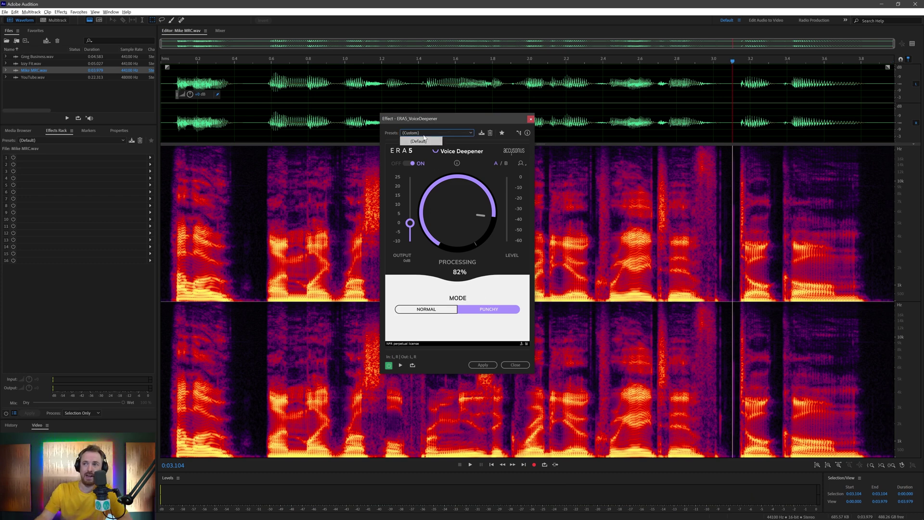
click(418, 140)
click(515, 365)
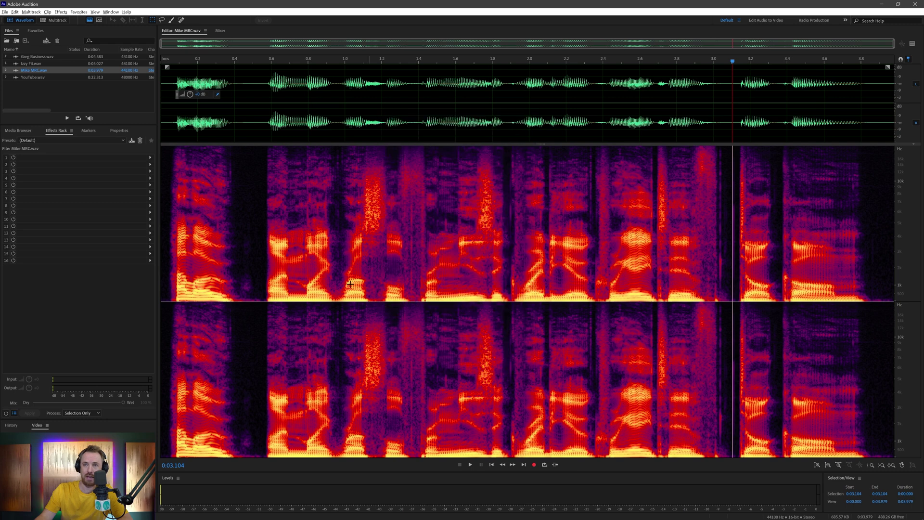
Open Greg Business.wav and launch the ERA5 Voice Deepener effect on it
double_click(30, 57)
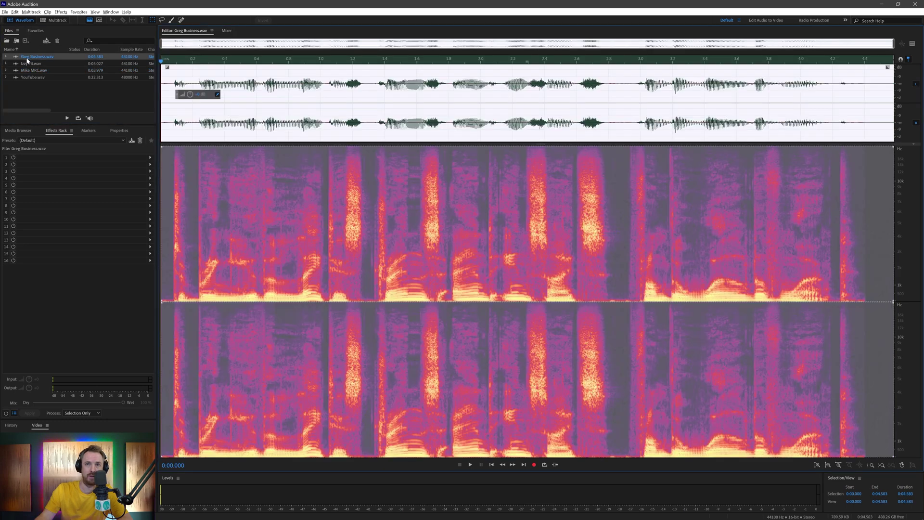
click(60, 12)
mouse_move(134, 168)
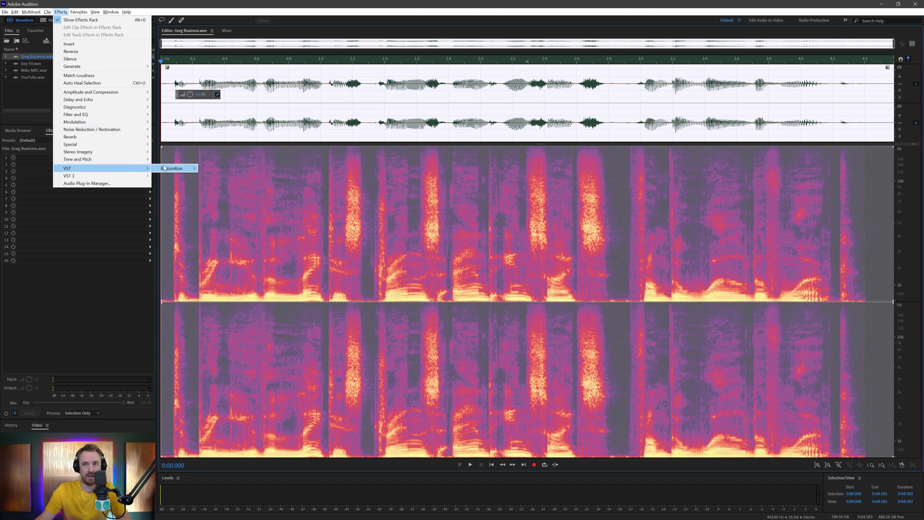
mouse_move(191, 168)
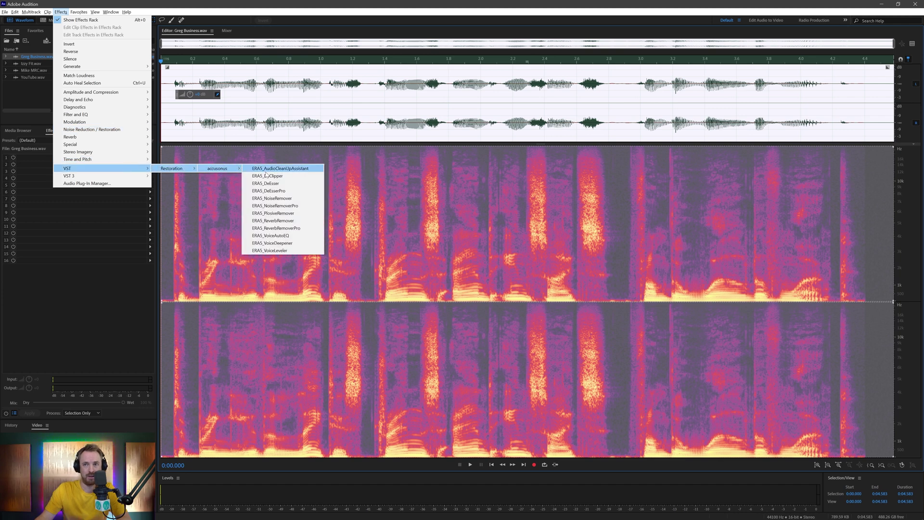
click(271, 243)
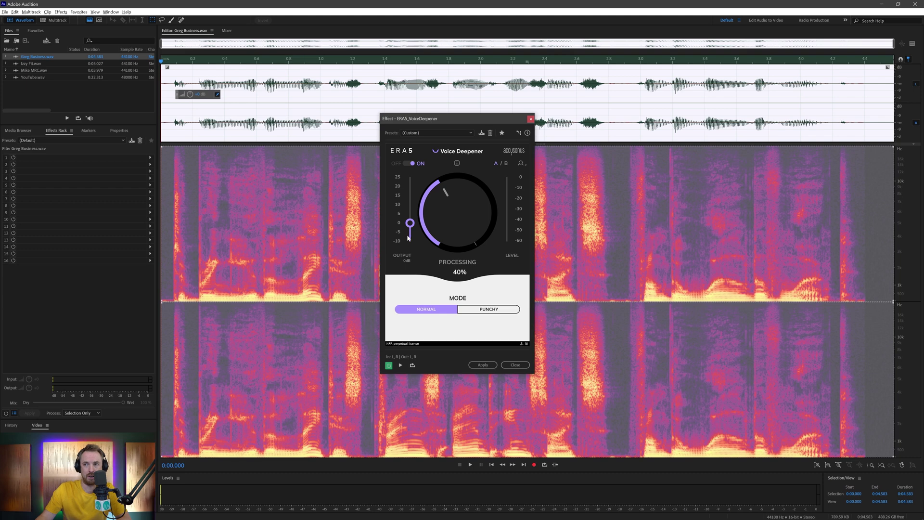
Preview at 64% processing, toggle the effect bypass to compare, then close without applying
key(space)
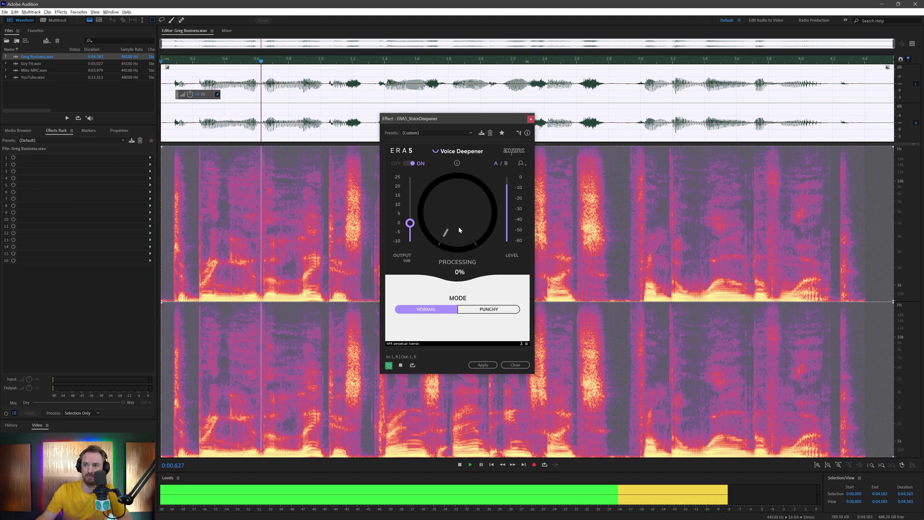
drag(458, 227, 477, 189)
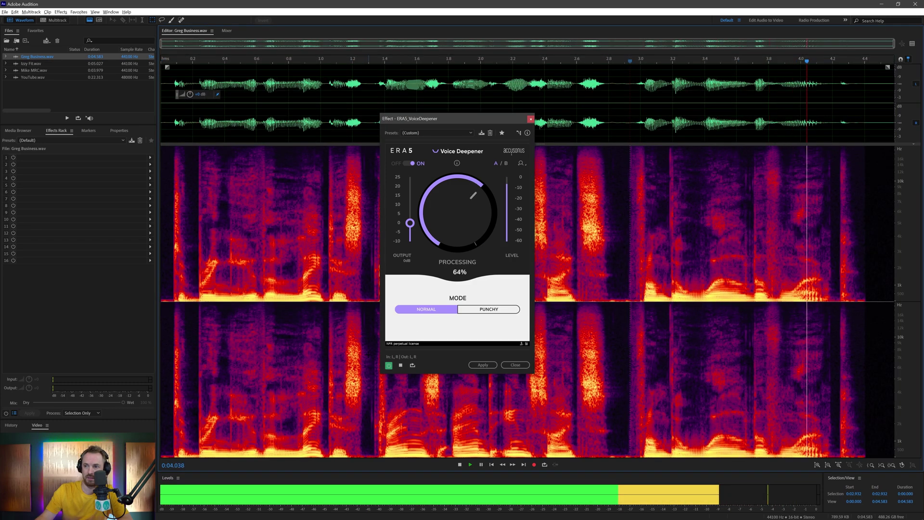
click(388, 365)
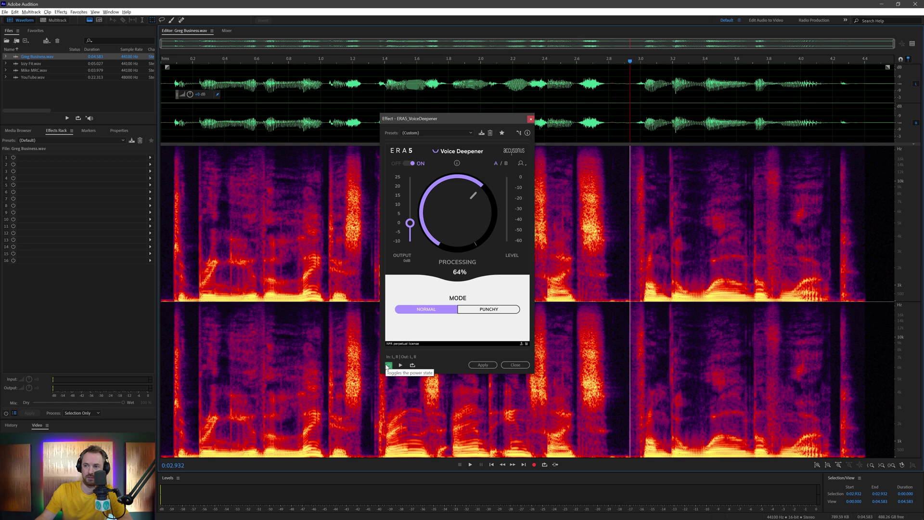
click(388, 365)
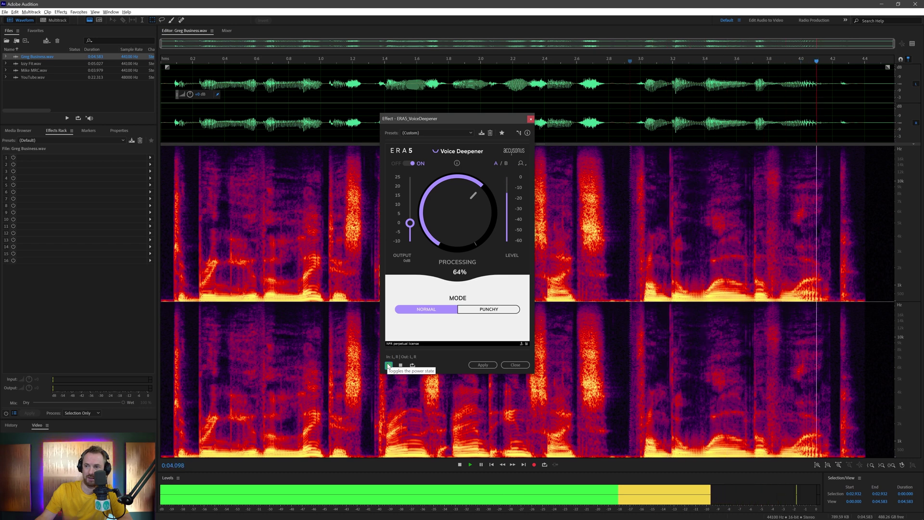
click(388, 365)
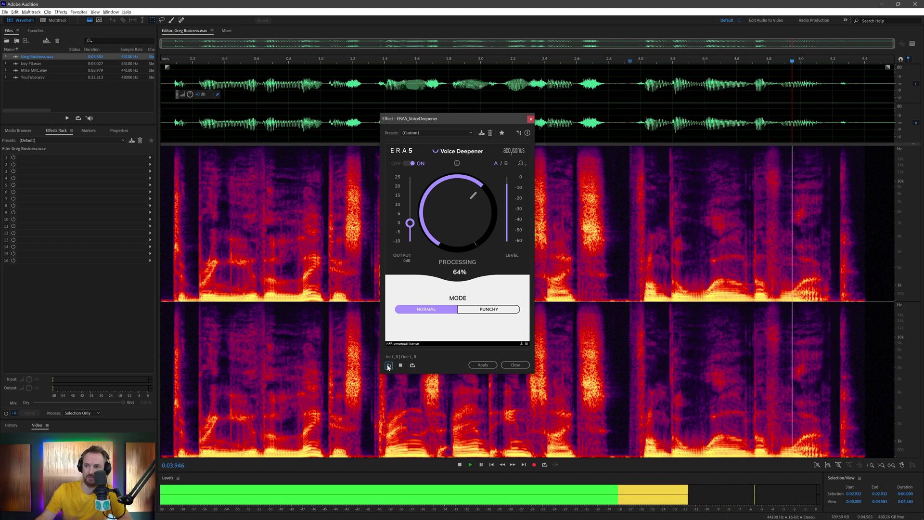
key(space)
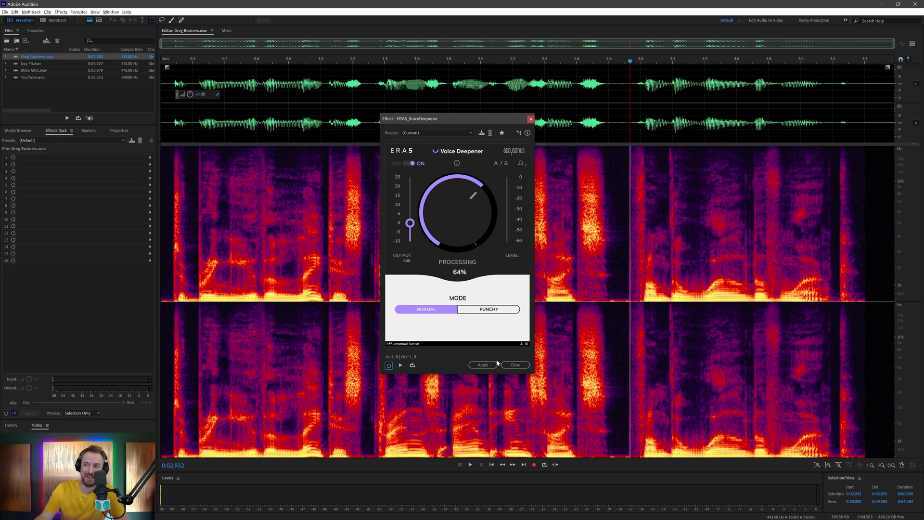
click(514, 366)
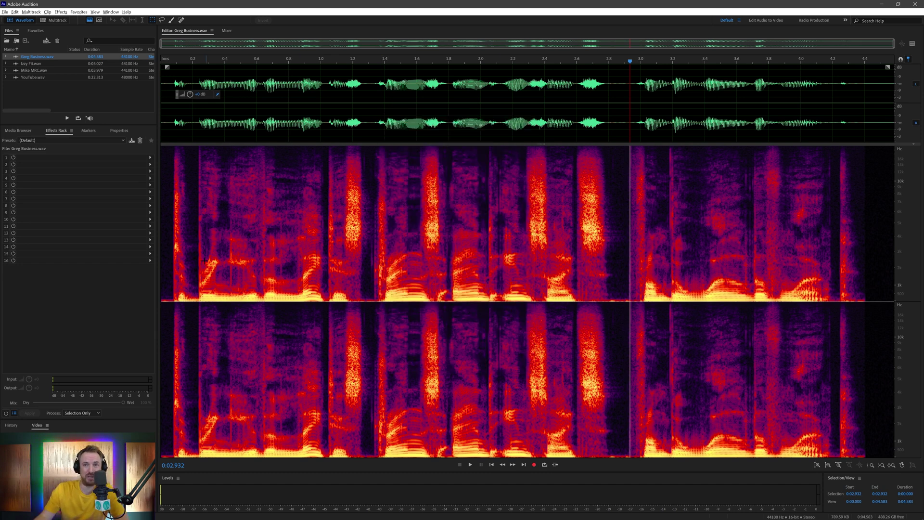
Open YouTube.wav and launch ERA5_VoiceDeepener from Effects > VST > Restoration > accusonus
double_click(47, 78)
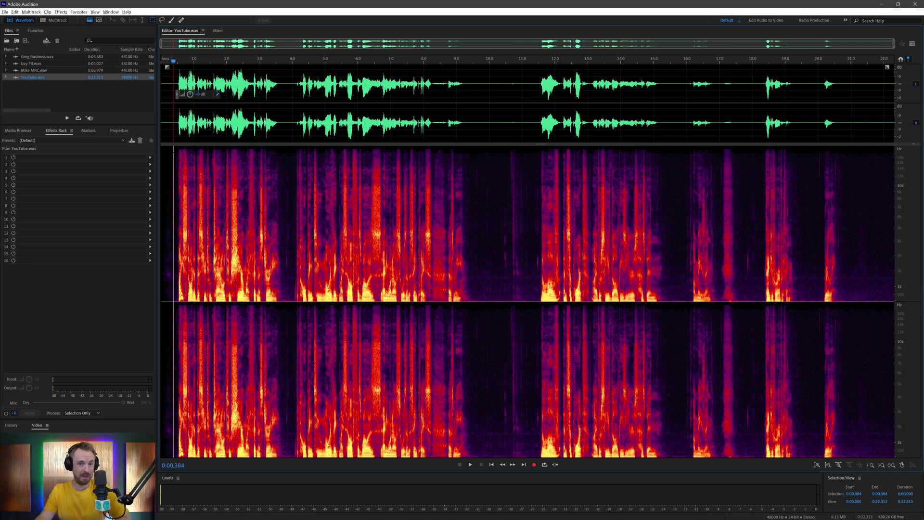
click(60, 12)
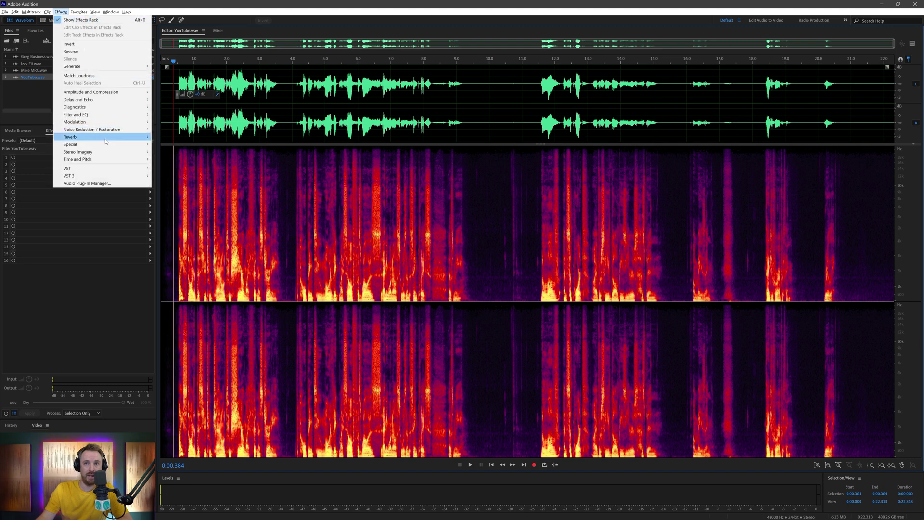
mouse_move(136, 168)
mouse_move(174, 168)
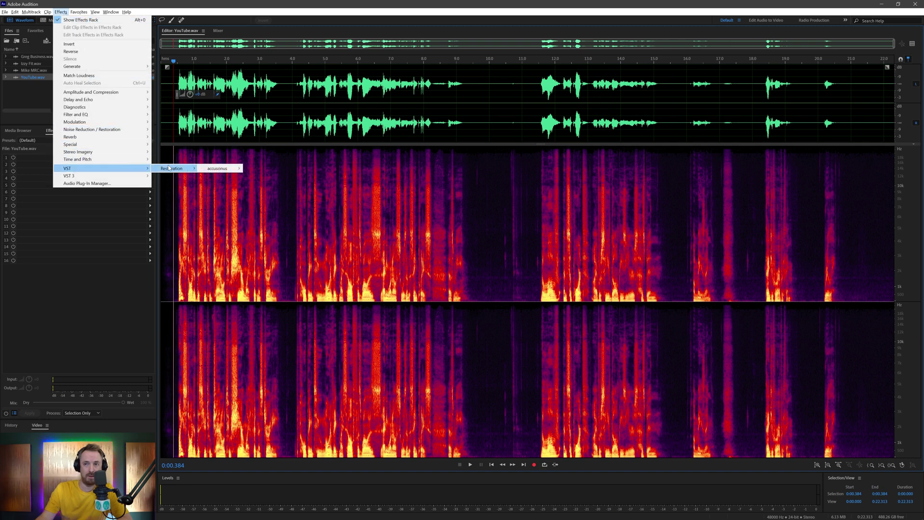
mouse_move(226, 171)
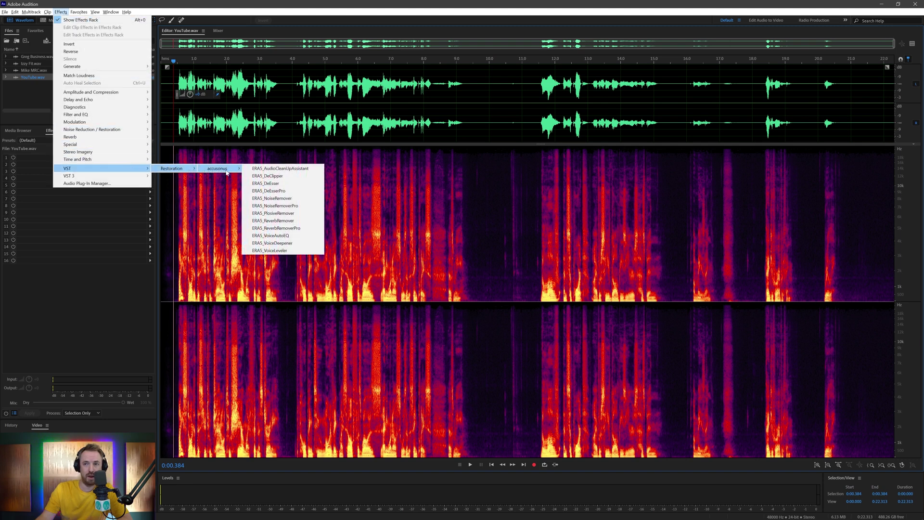
click(278, 243)
Preview YouTube.wav at Processing near 0%, about half, 85% and 100%, then close without applying
drag(448, 215, 452, 246)
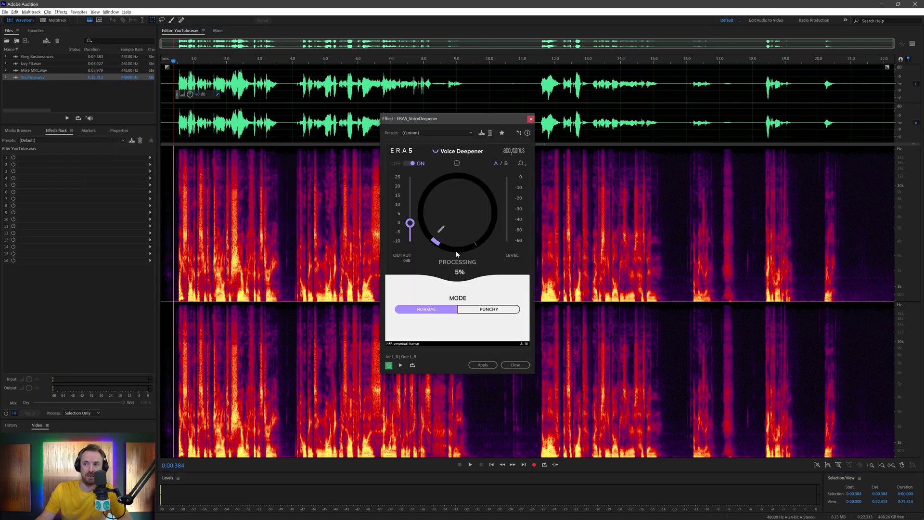
key(space)
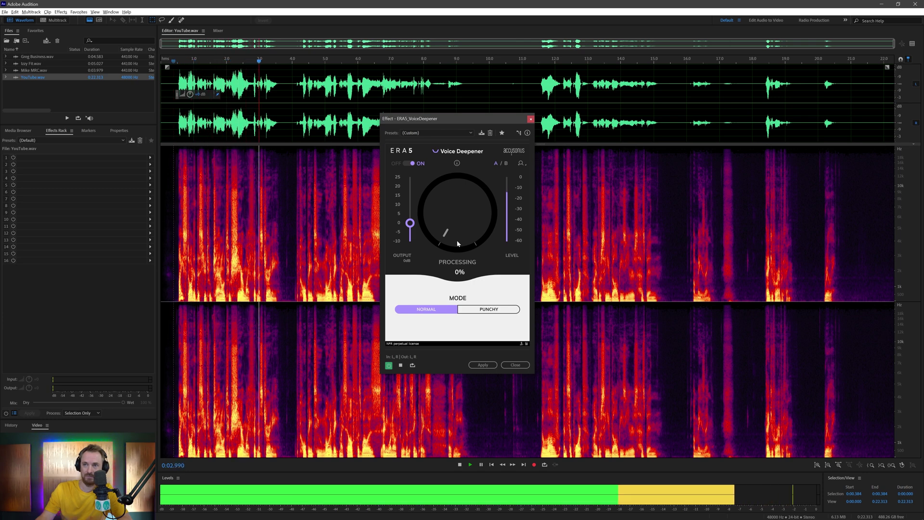
key(space)
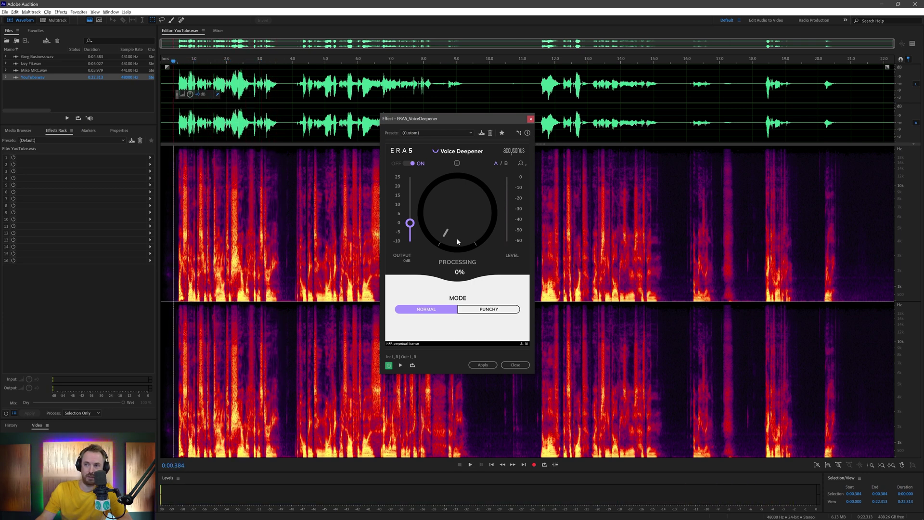
key(space)
drag(458, 238, 464, 195)
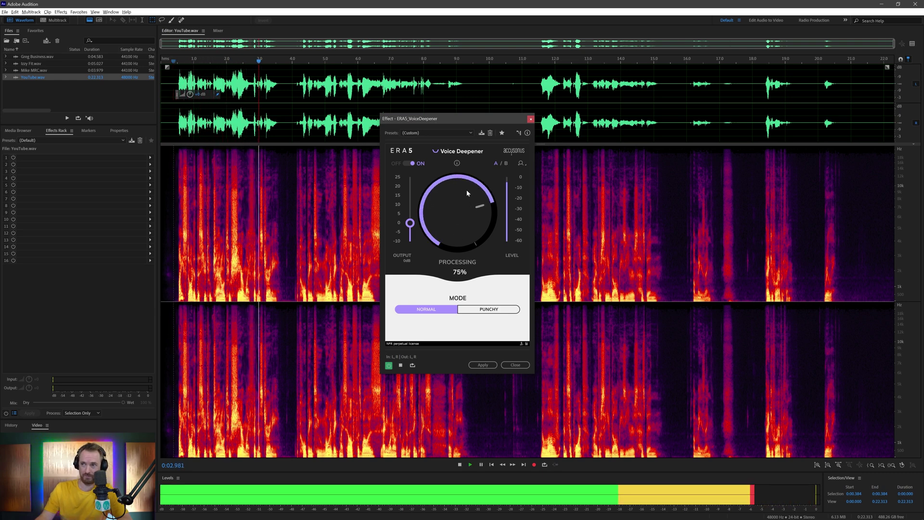
drag(469, 191, 467, 184)
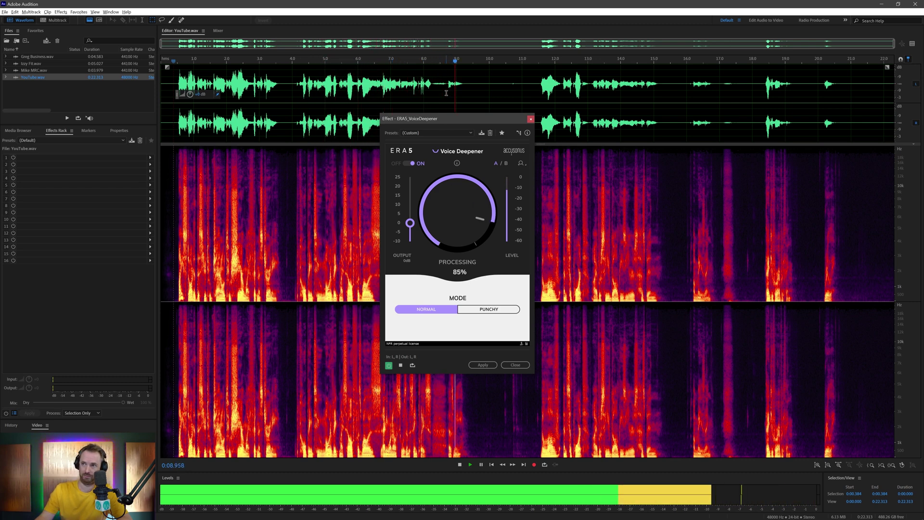
key(space)
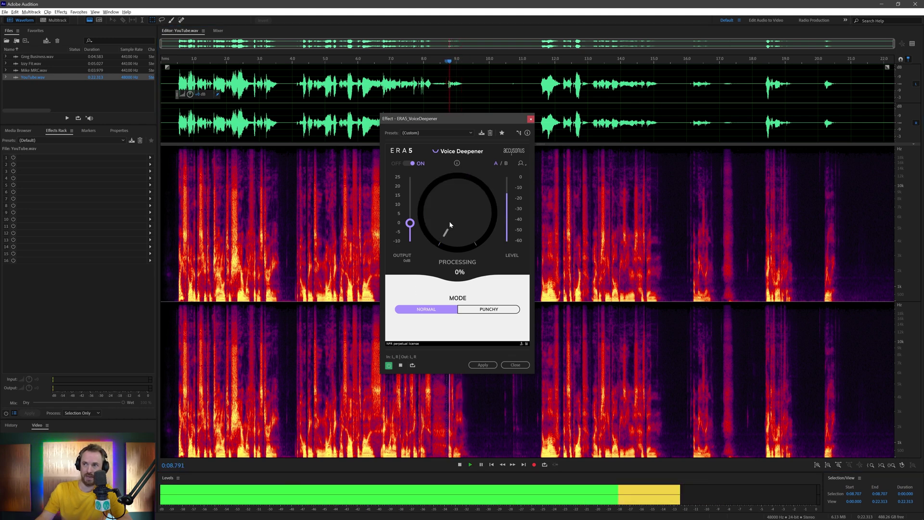
drag(452, 221, 486, 150)
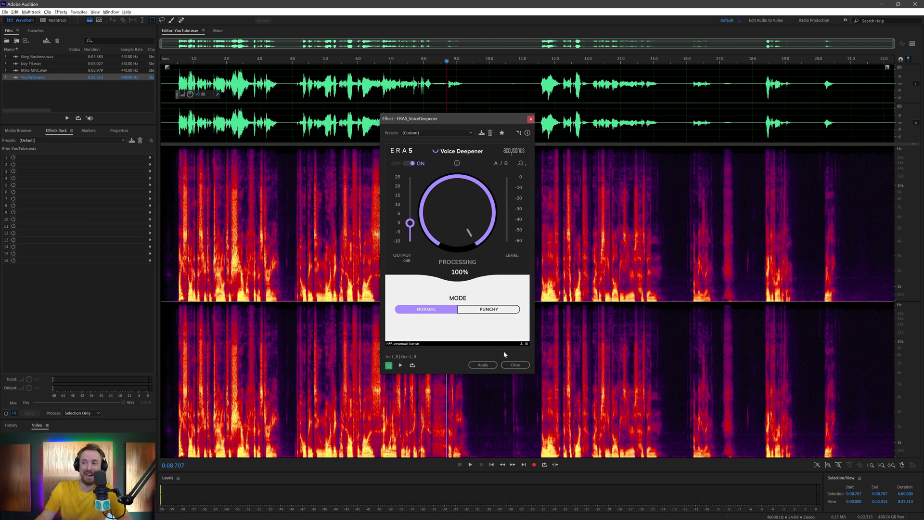
click(515, 365)
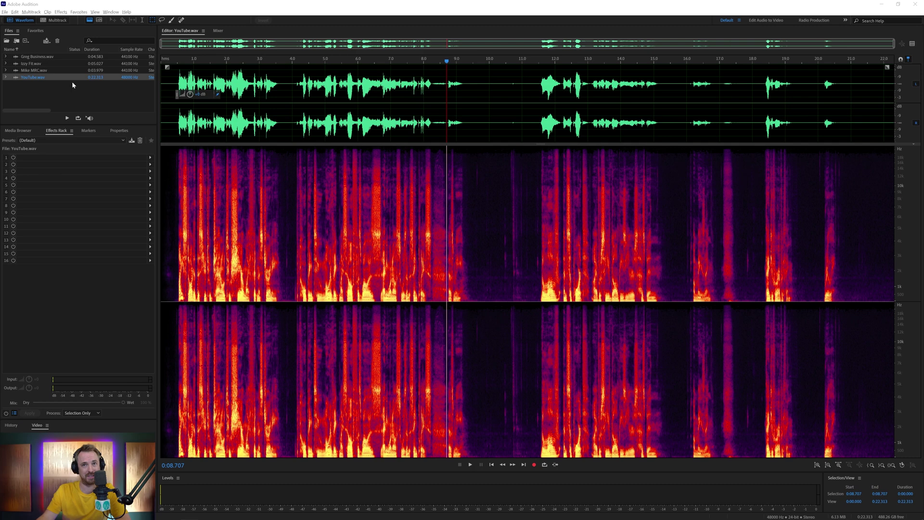
Open Izzy Fit.wav and play the unprocessed recording once, then stop
double_click(45, 64)
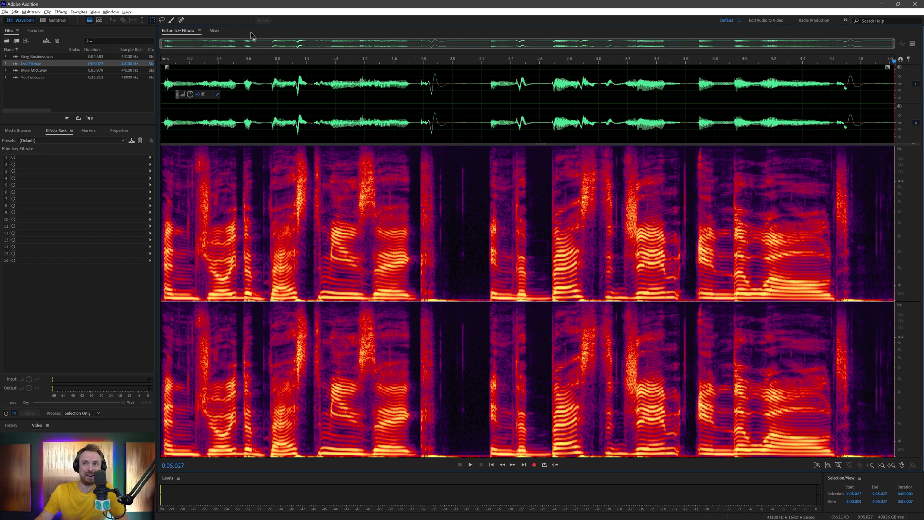
key(space)
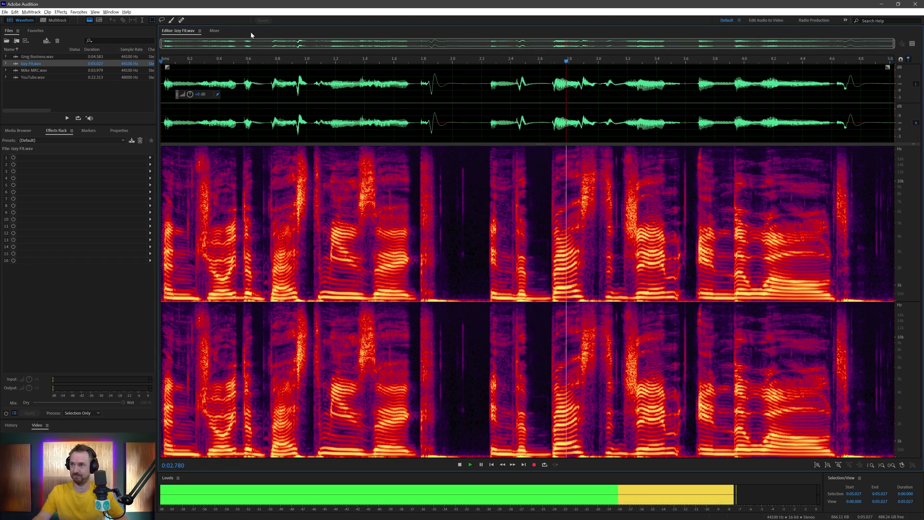
key(space)
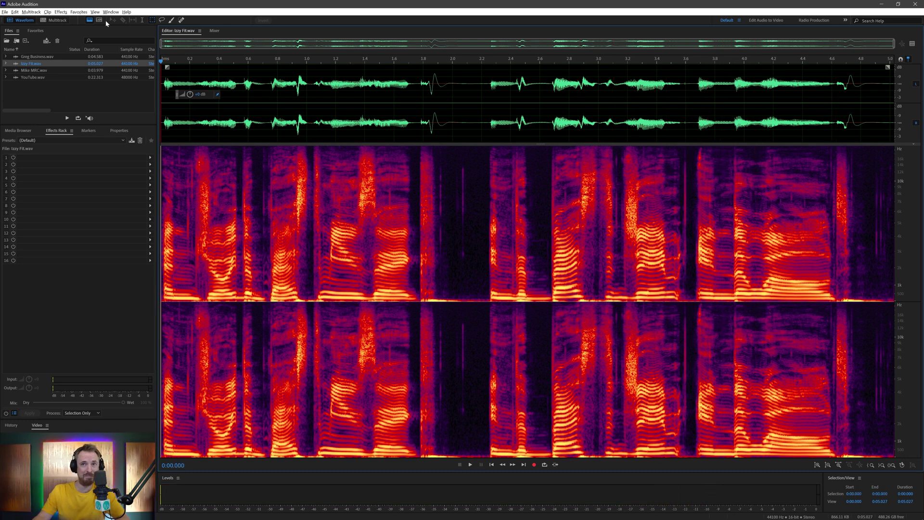
Launch ERA5_VoiceDeepener for Izzy Fit.wav from Effects > VST > Restoration > accusonus
click(61, 12)
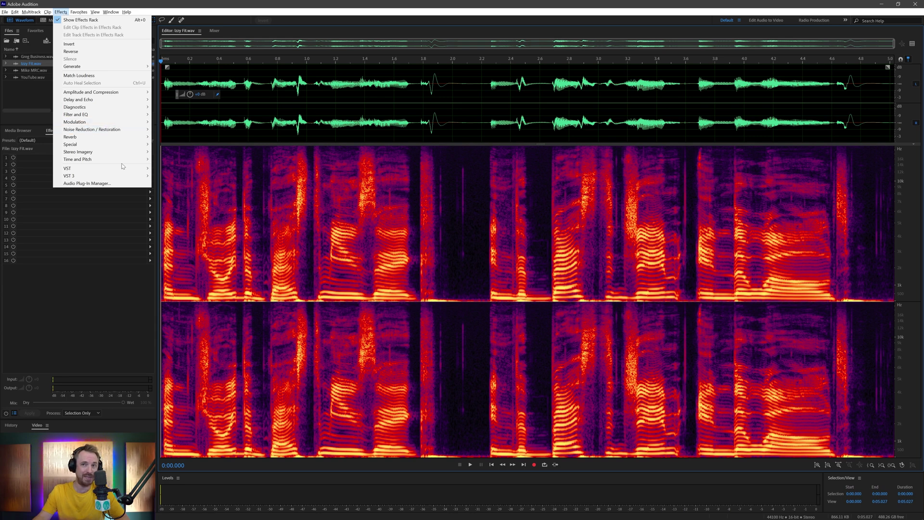
mouse_move(136, 172)
mouse_move(219, 168)
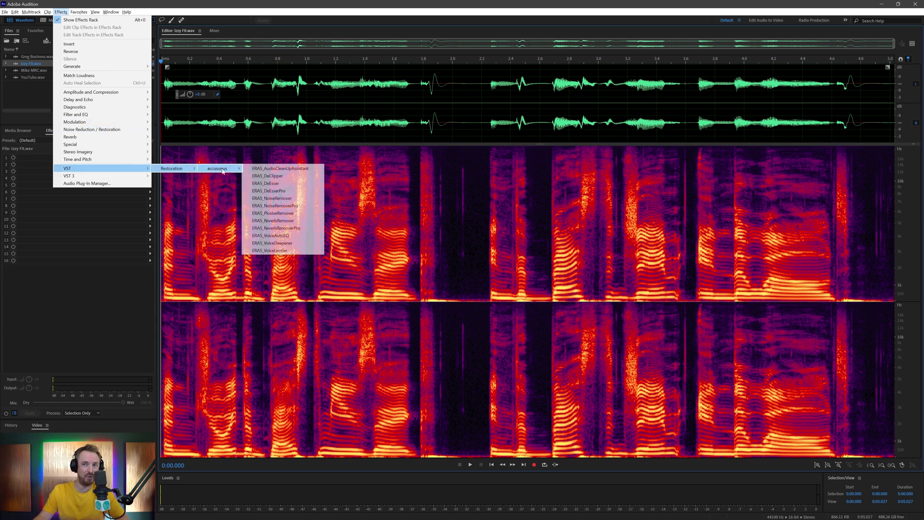
click(271, 243)
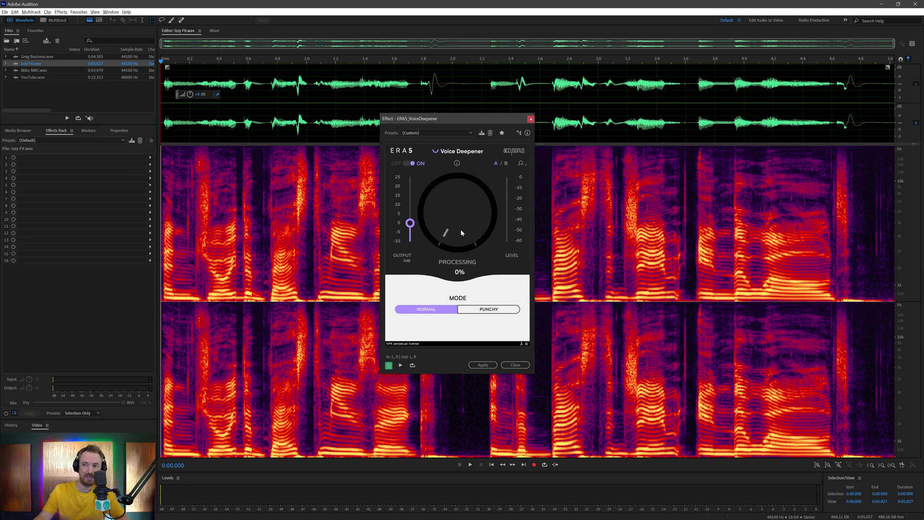
While previewing, raise Processing from 59% to 81% and switch Mode to Punchy
key(space)
drag(457, 224, 466, 191)
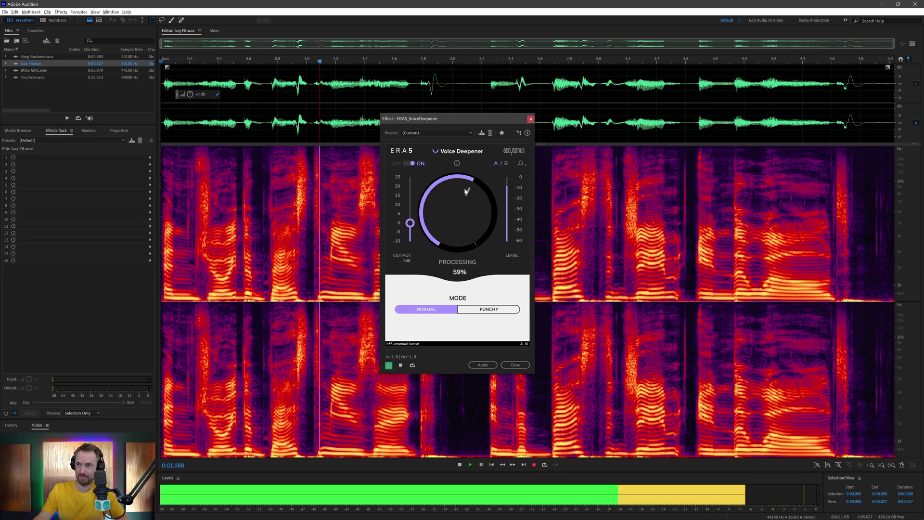
key(space)
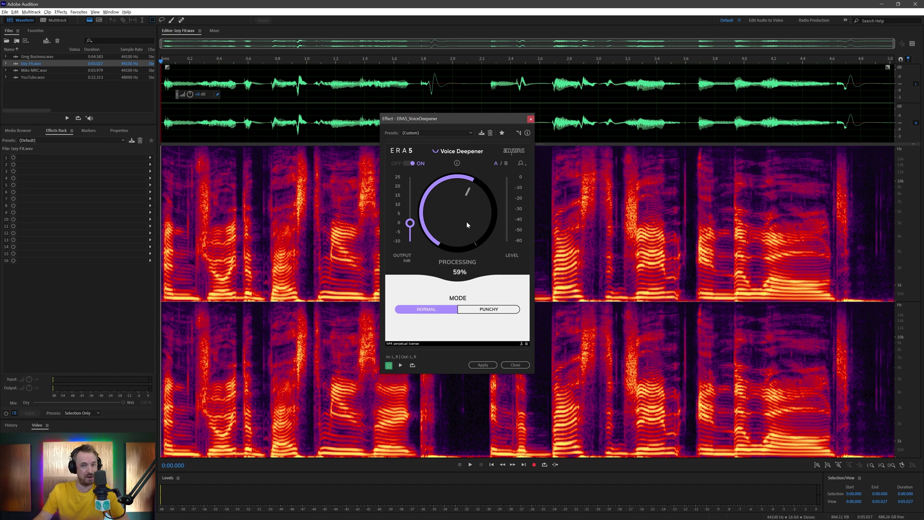
key(space)
drag(465, 217, 466, 206)
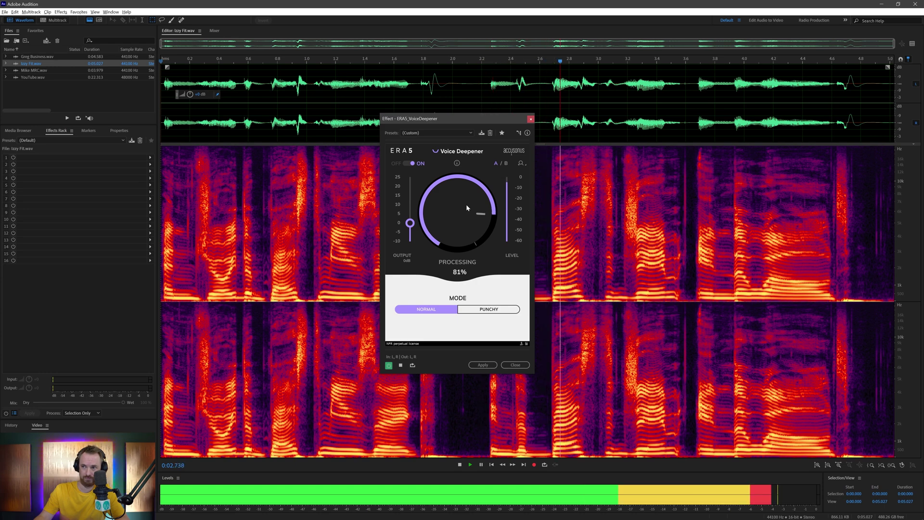
click(488, 309)
key(space)
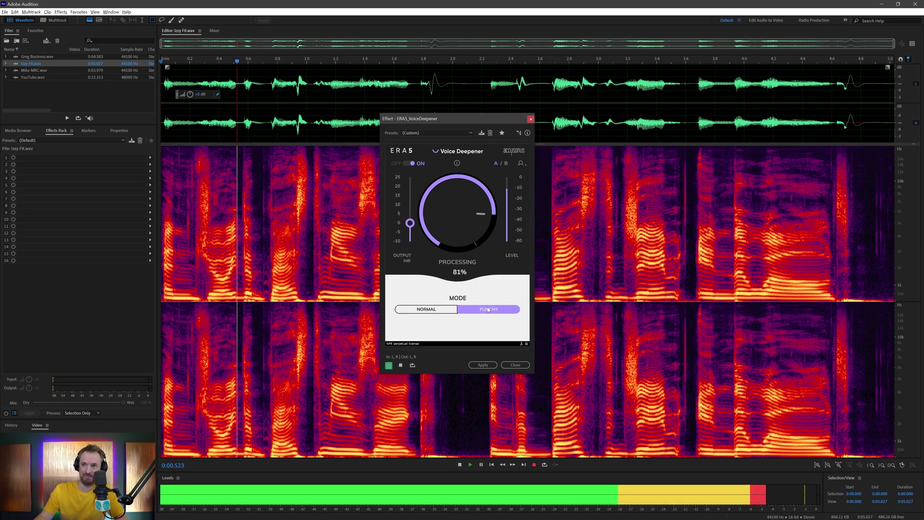